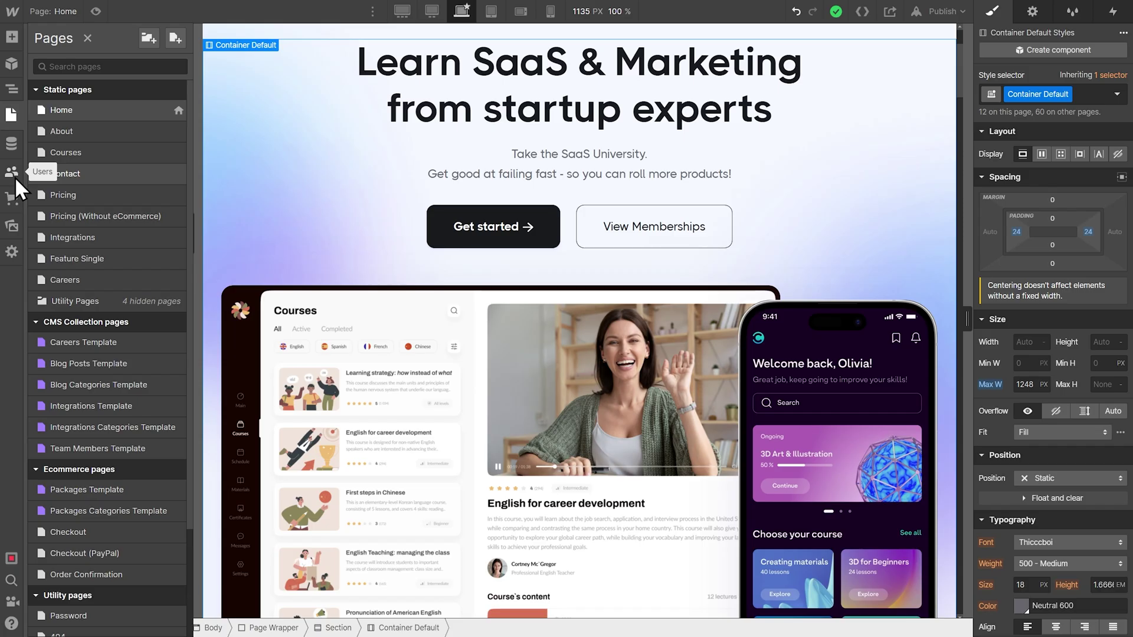
Step: Accept the Users beta terms, enable Users on this site, and open the Users setup guide
click(15, 177)
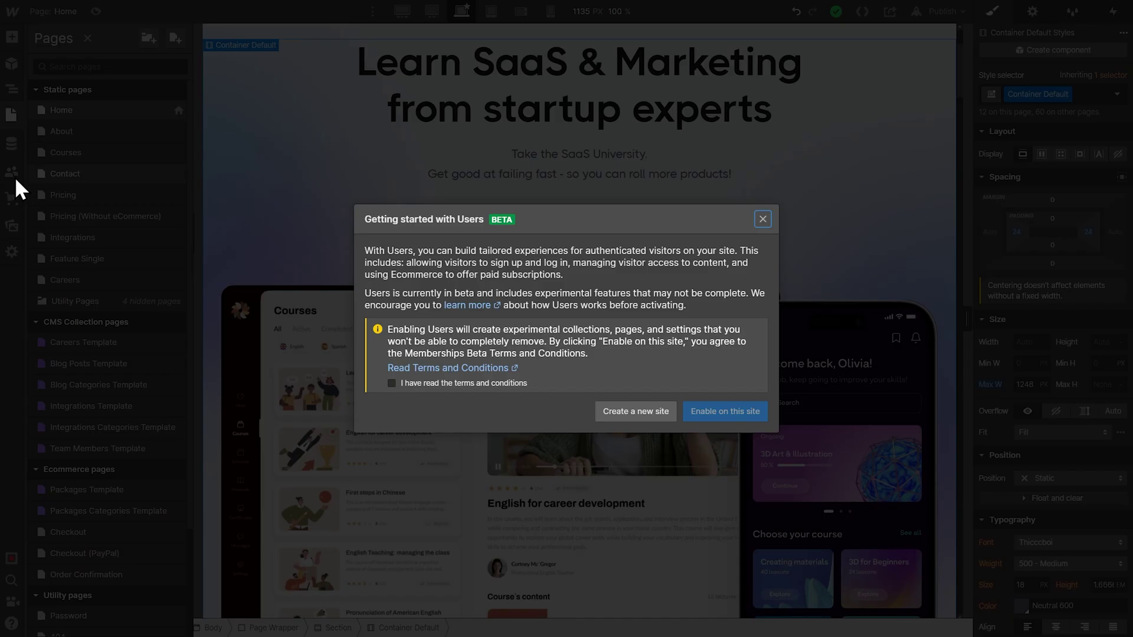
click(391, 383)
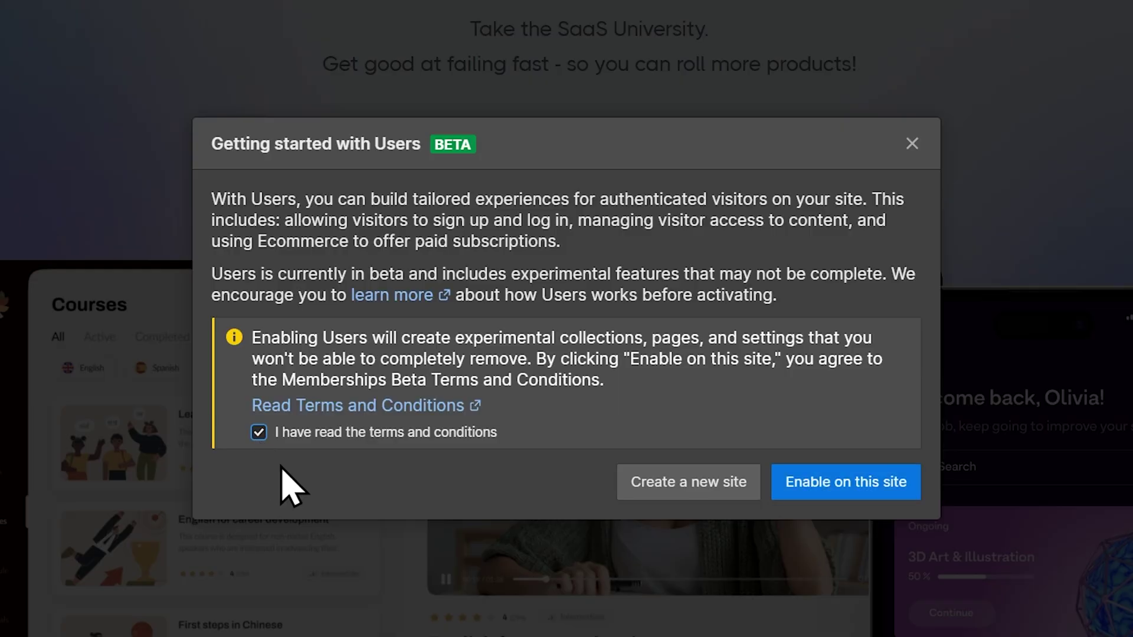
click(835, 491)
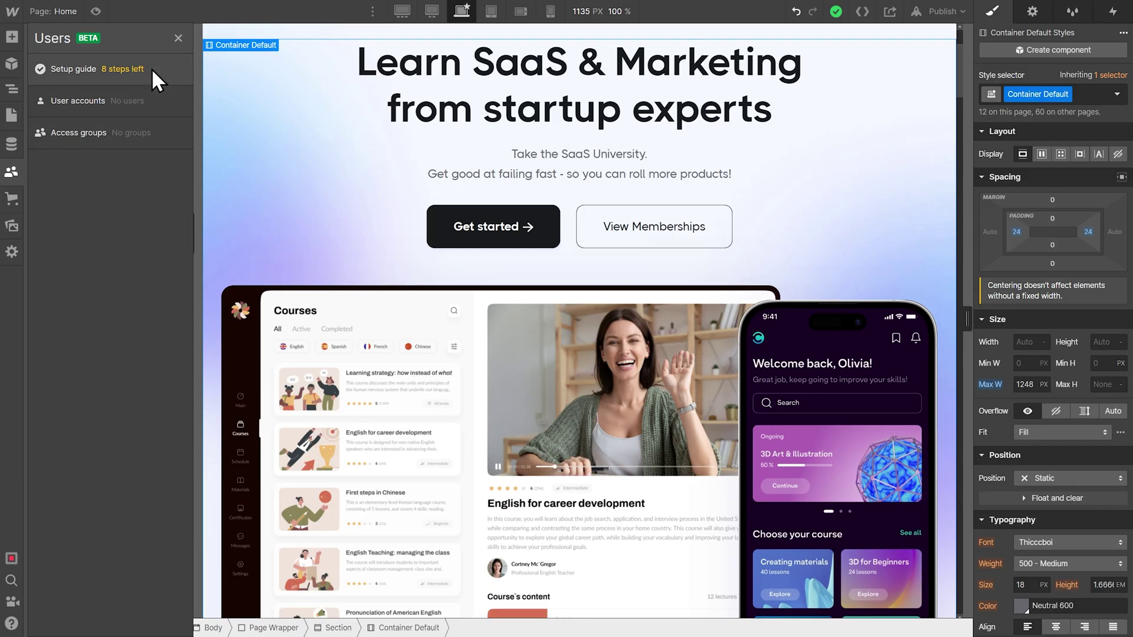
click(151, 69)
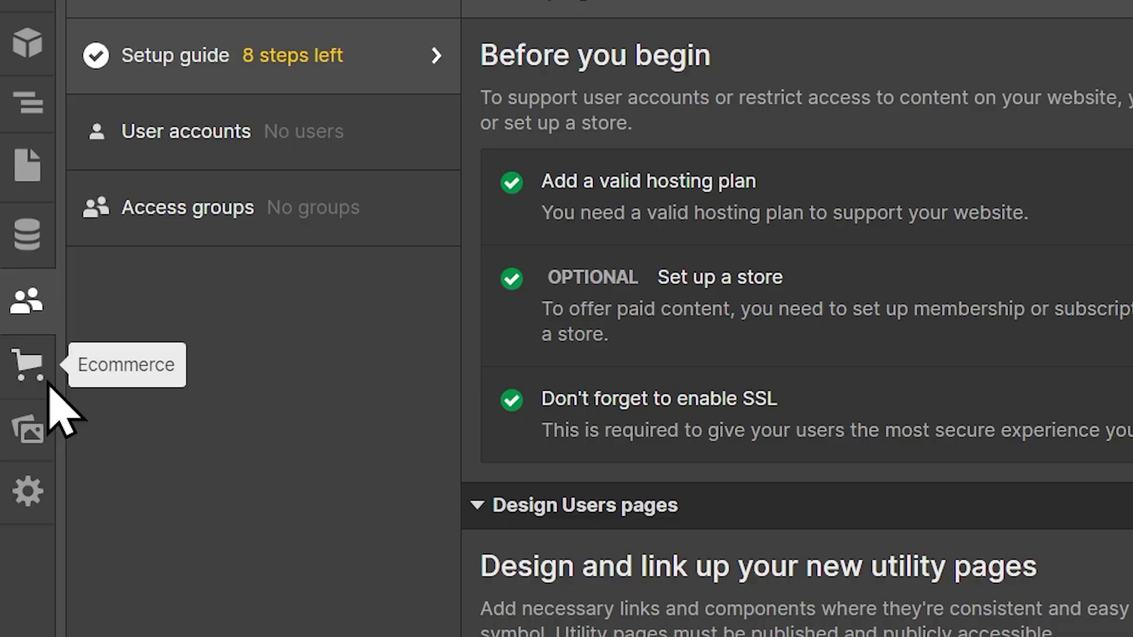
Step: Start a new package under Ecommerce Packages with product type Membership
click(33, 367)
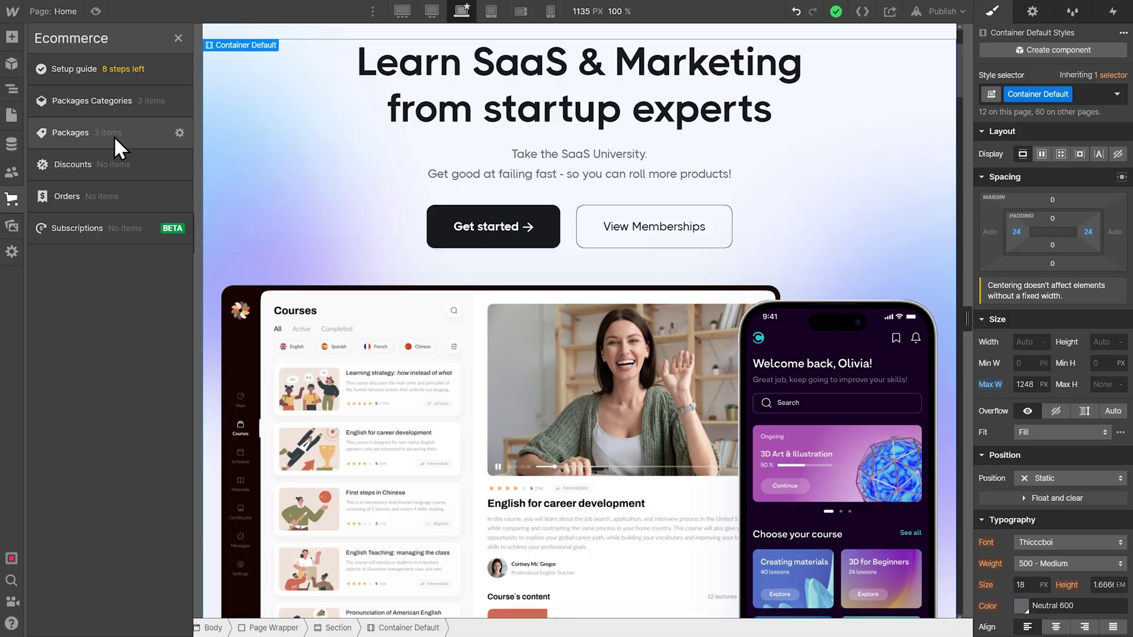
click(252, 200)
click(861, 147)
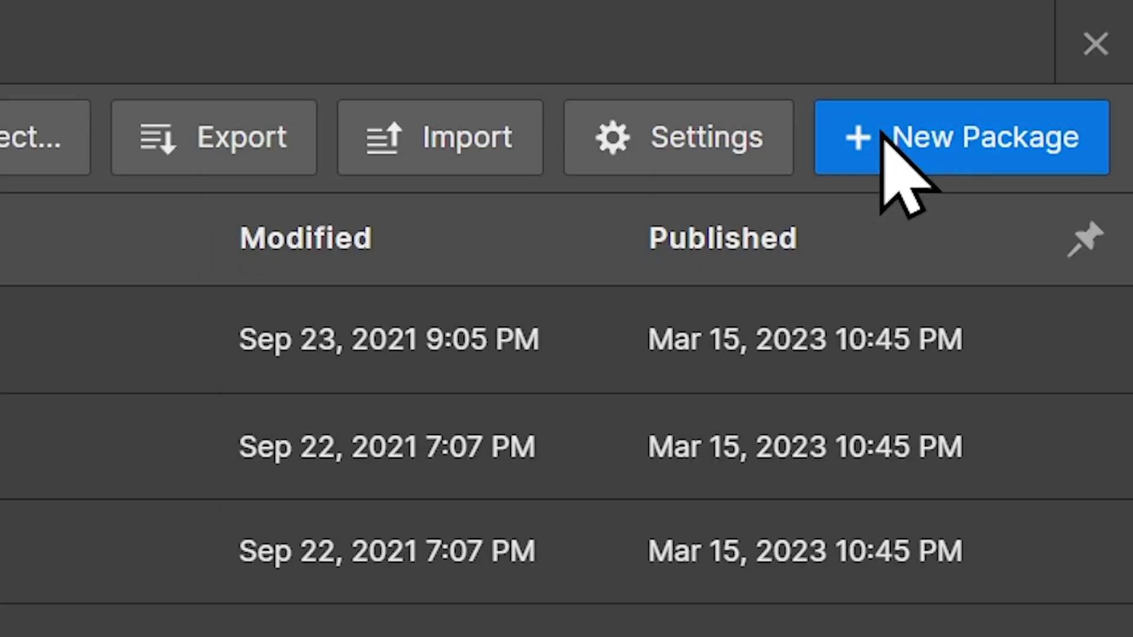
click(512, 113)
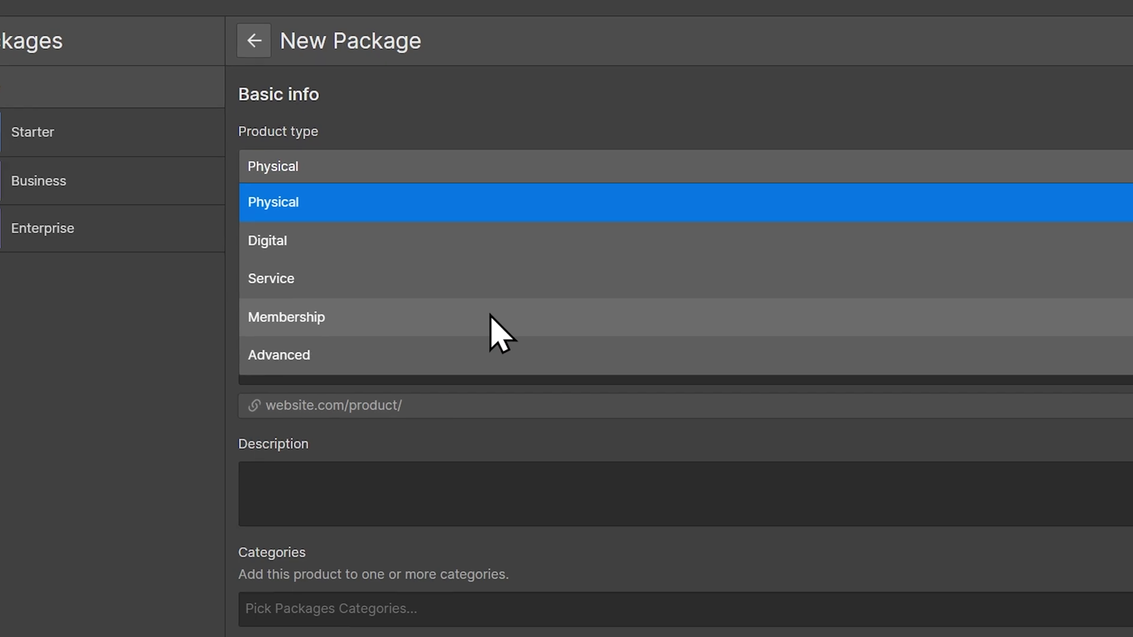
click(520, 204)
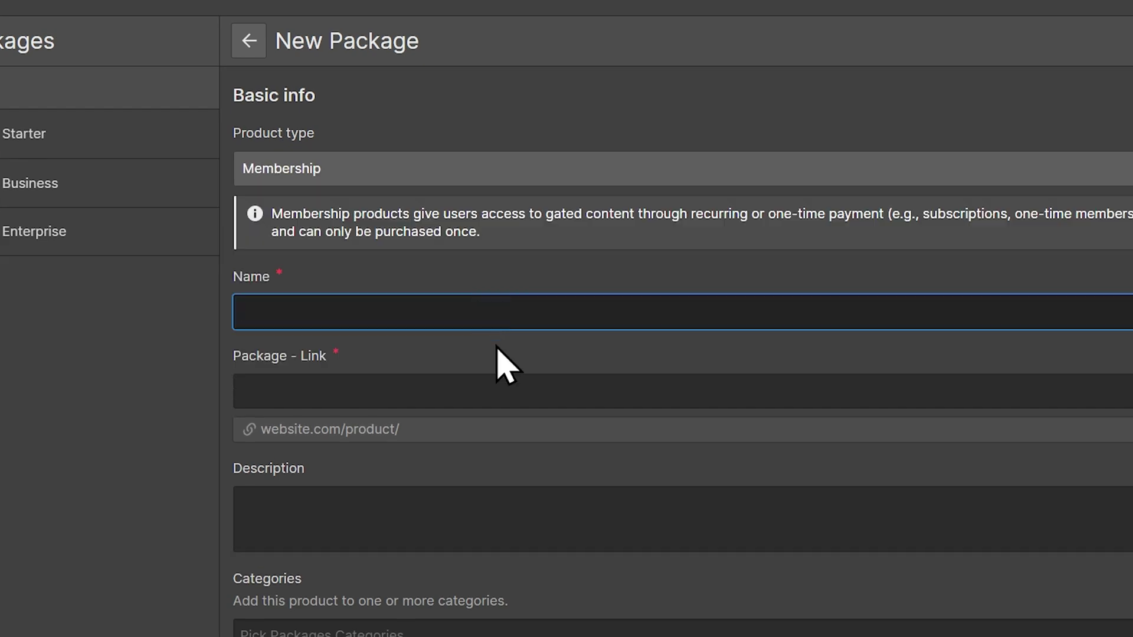
Step: Set the Learner membership's billing method to Subscription
scroll(499, 363, down, 3)
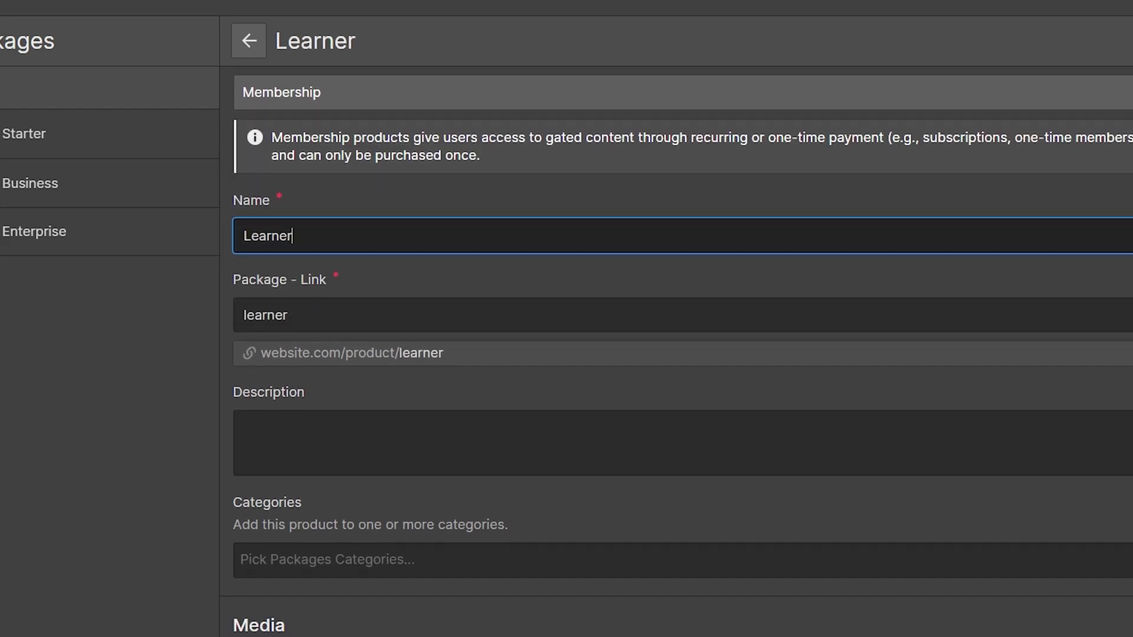
scroll(683, 351, down, 10)
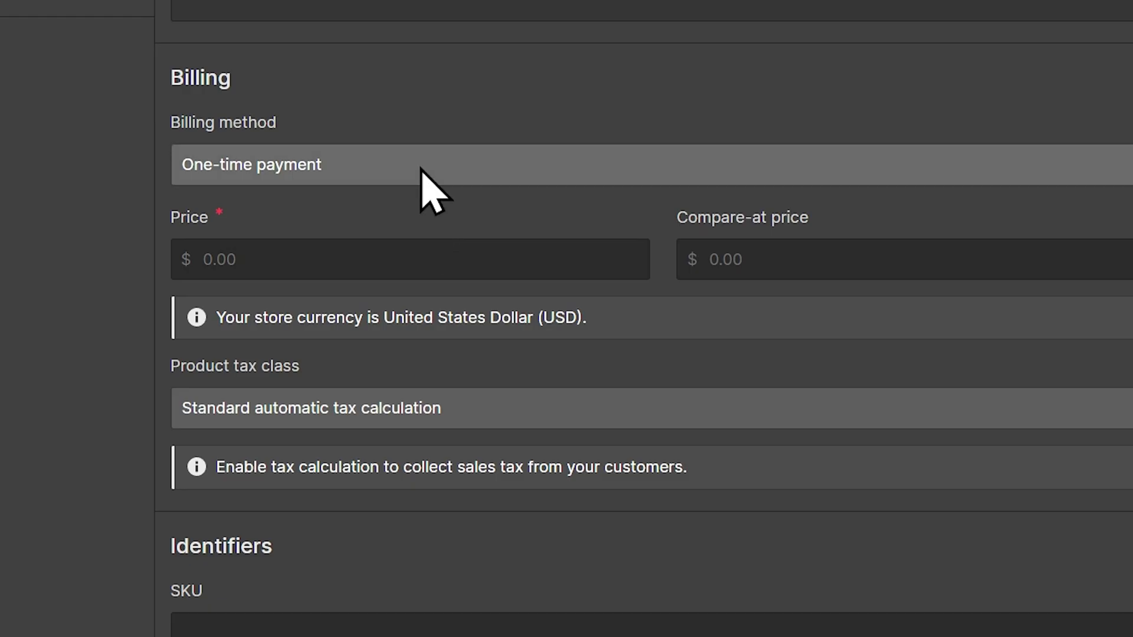
click(444, 380)
click(440, 251)
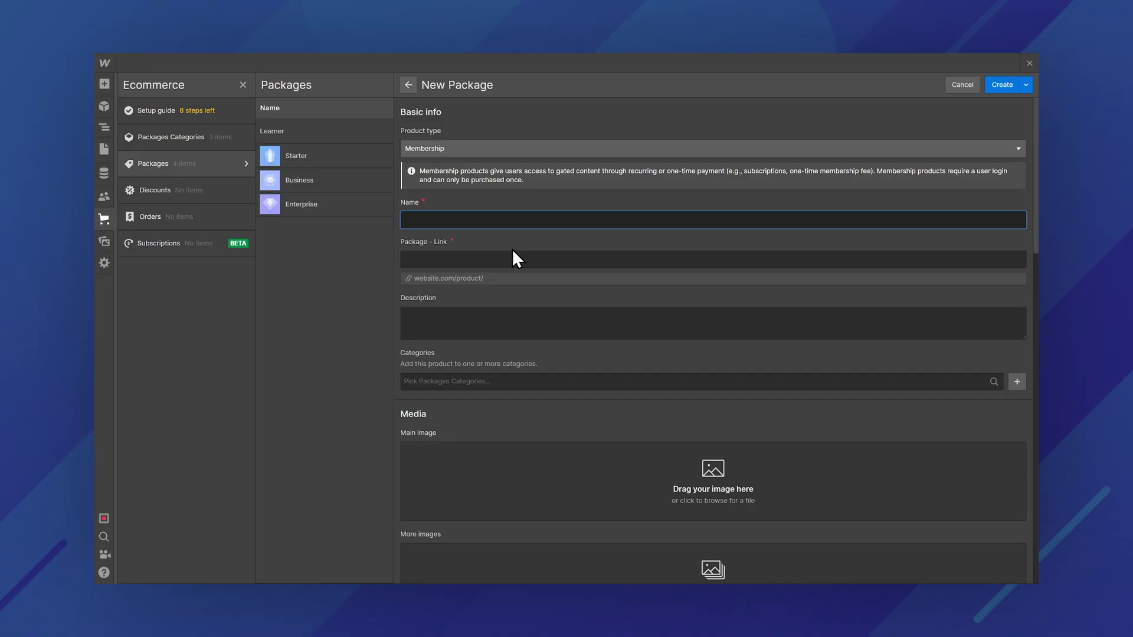
Step: Enter 'Premium' as the new membership product's name
text(Premium)
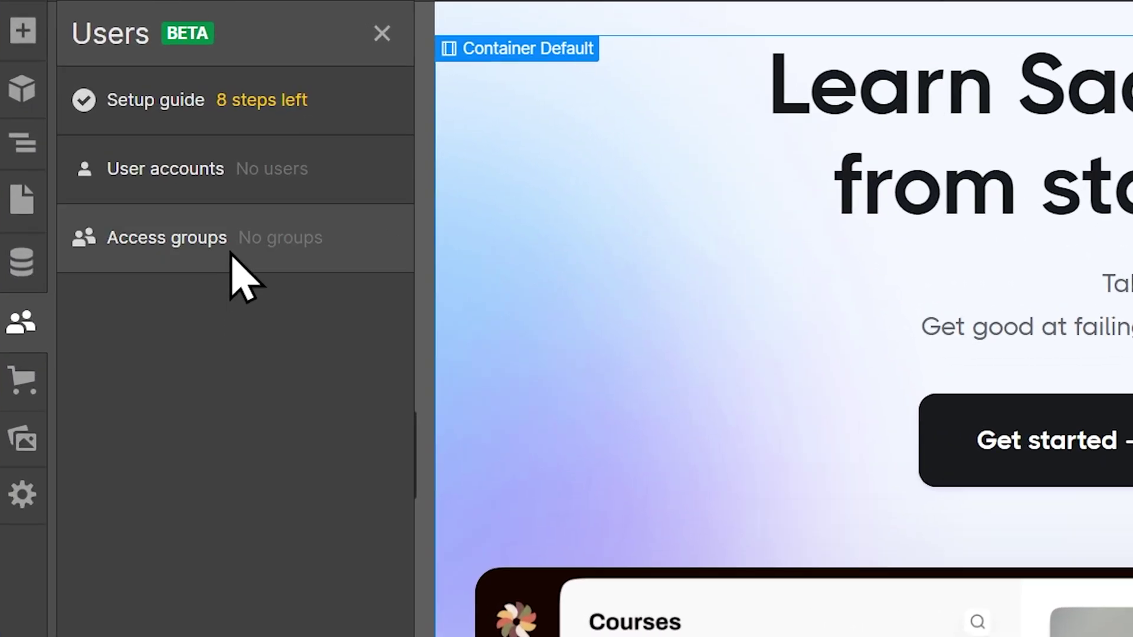
Step: Create Learner Group as a Paid access group linked to the Learner membership product
click(232, 253)
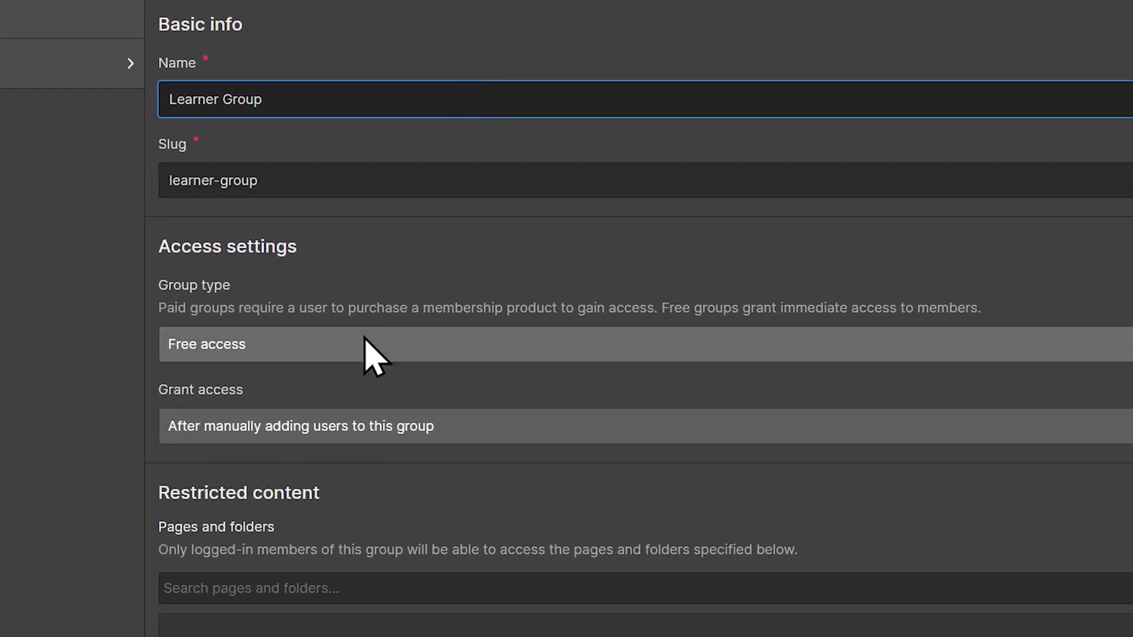
click(364, 342)
click(367, 418)
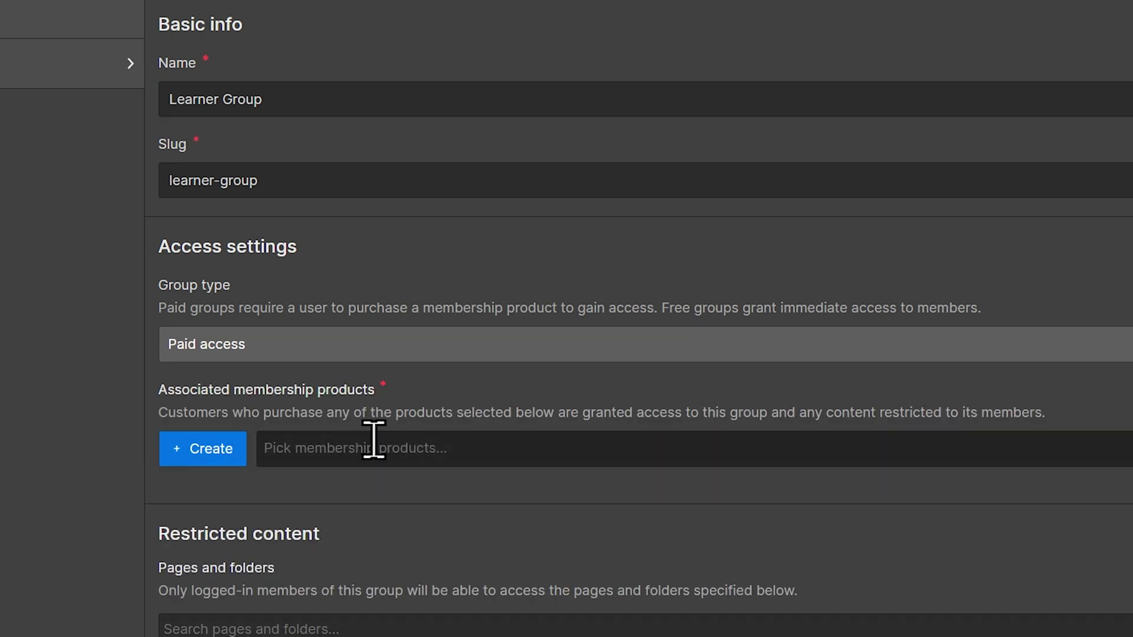
click(375, 445)
click(379, 482)
click(390, 540)
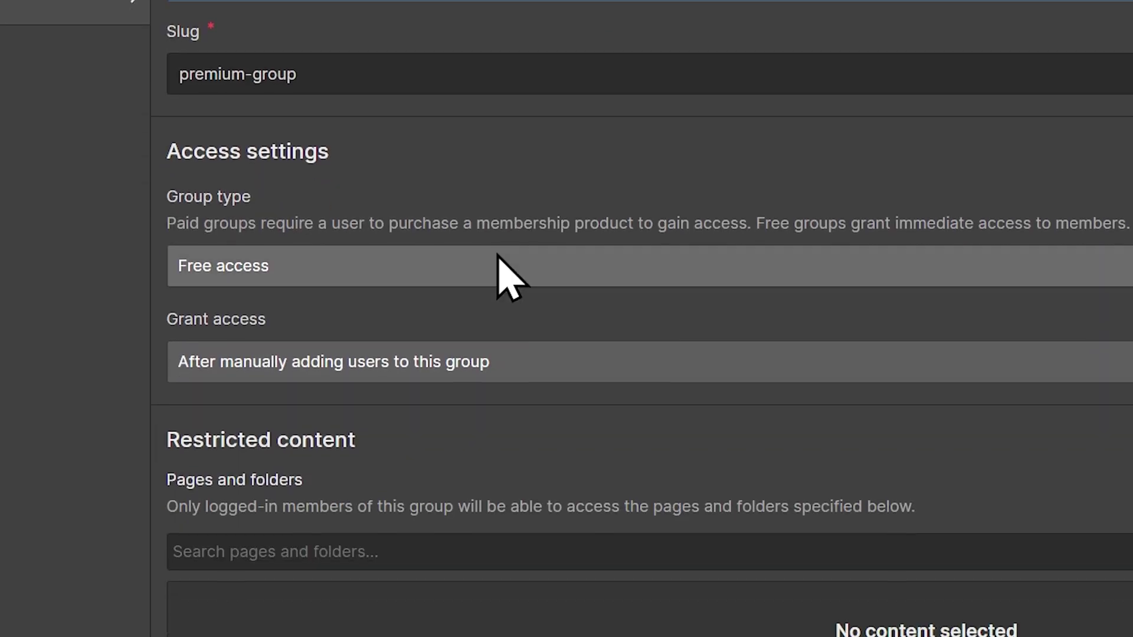
Step: Make premium-group Paid access, linked to both the Learner and Premium products
click(506, 502)
click(489, 353)
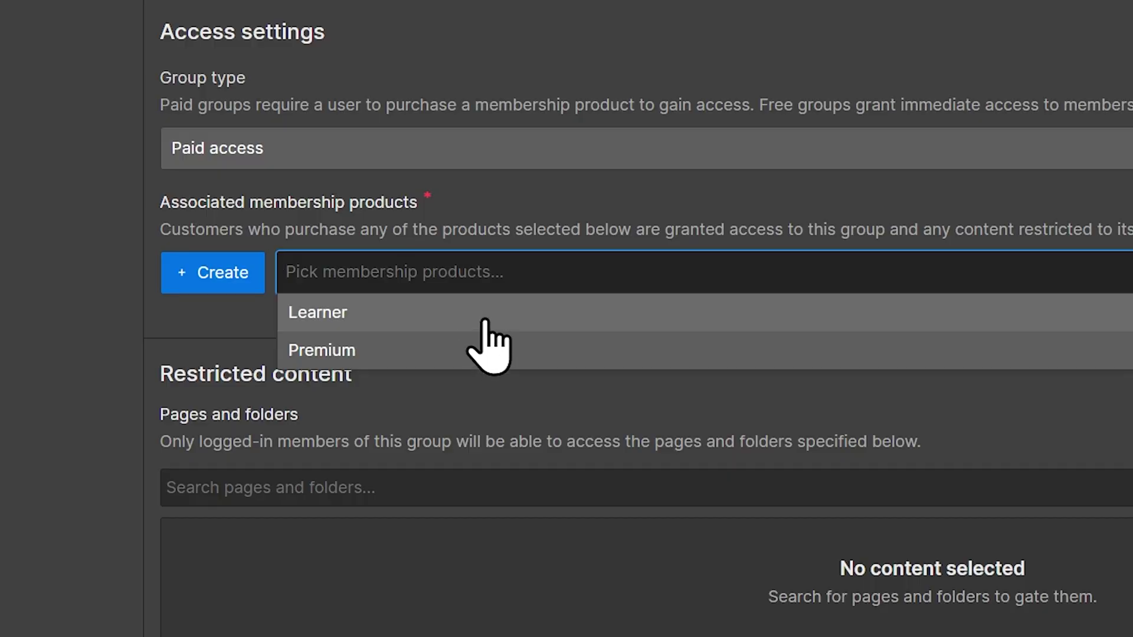
click(485, 321)
click(506, 329)
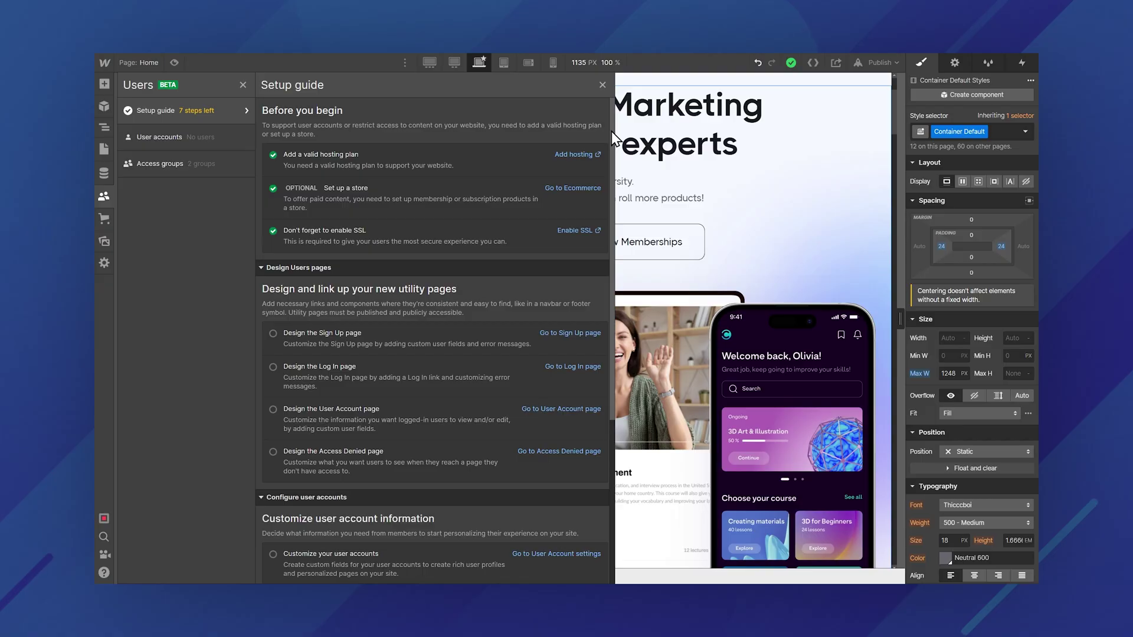
Step: Scroll the Users setup guide down to the Design Users pages section
drag(612, 137, 616, 195)
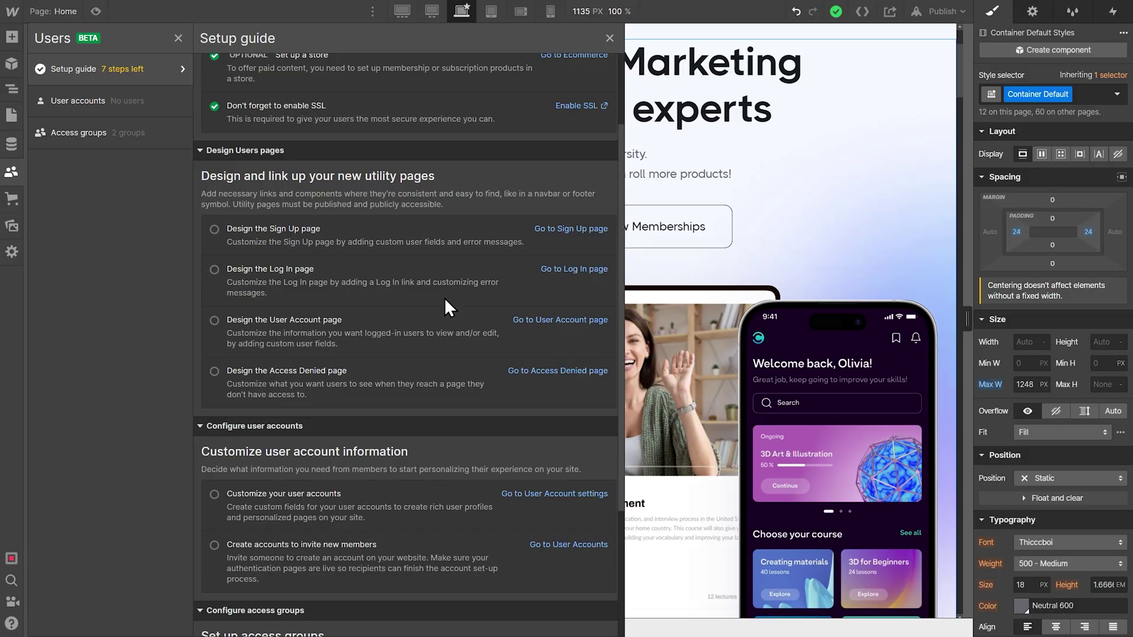
Step: Go to the Sign Up page and scroll through its Email, Name and Password form
click(558, 230)
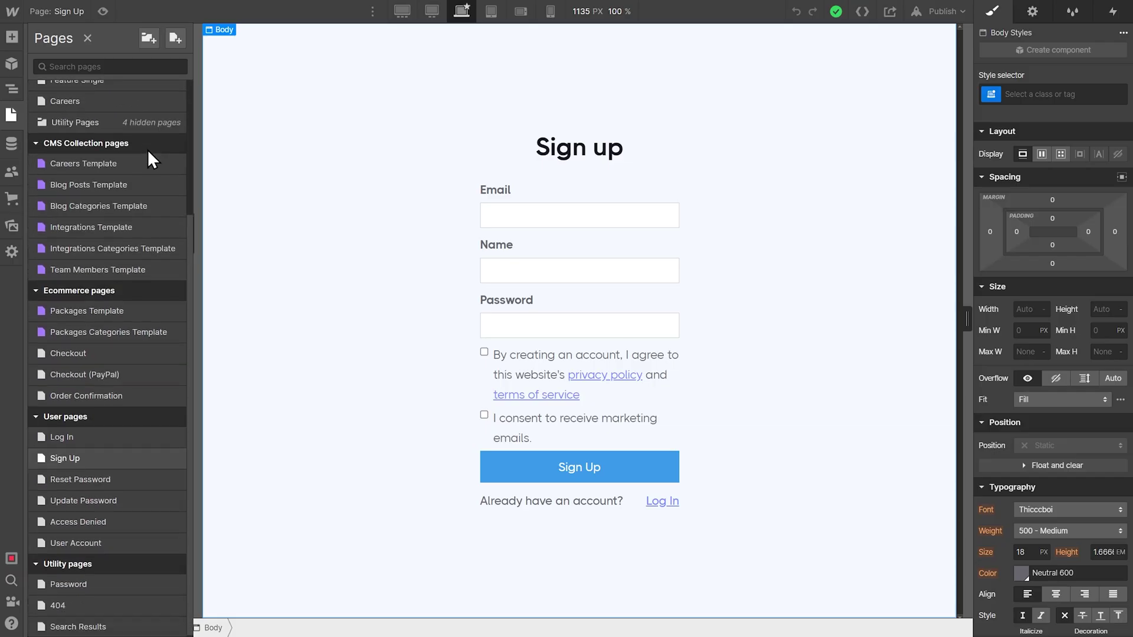
scroll(148, 159, down, 1)
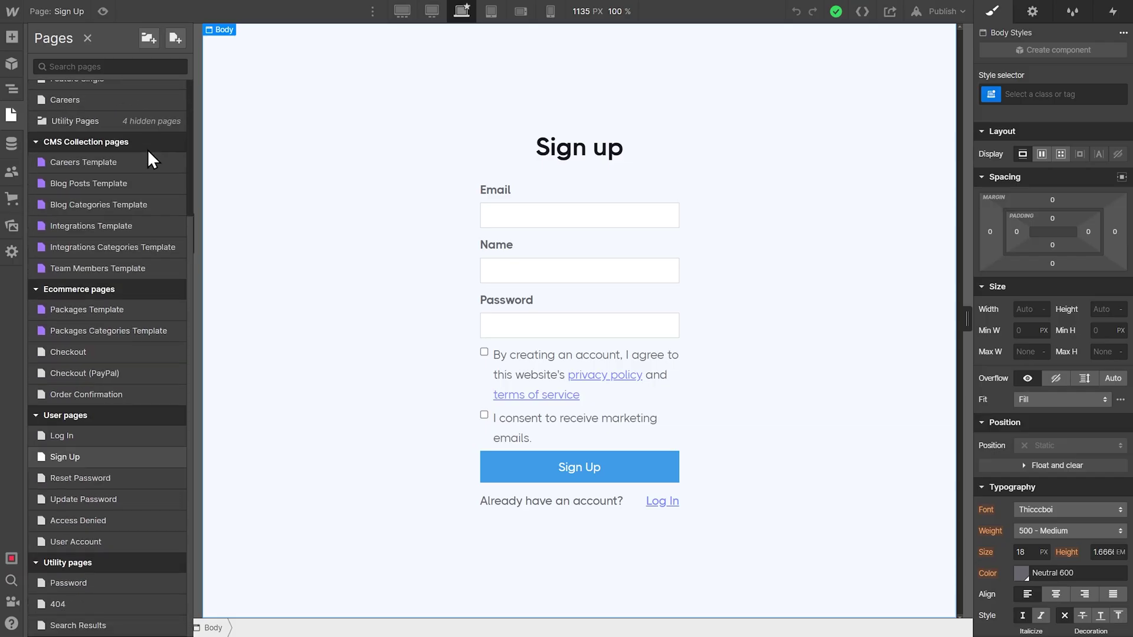
Step: Browse the Users utility pages, from the Password page to the Access Denied page body
click(137, 583)
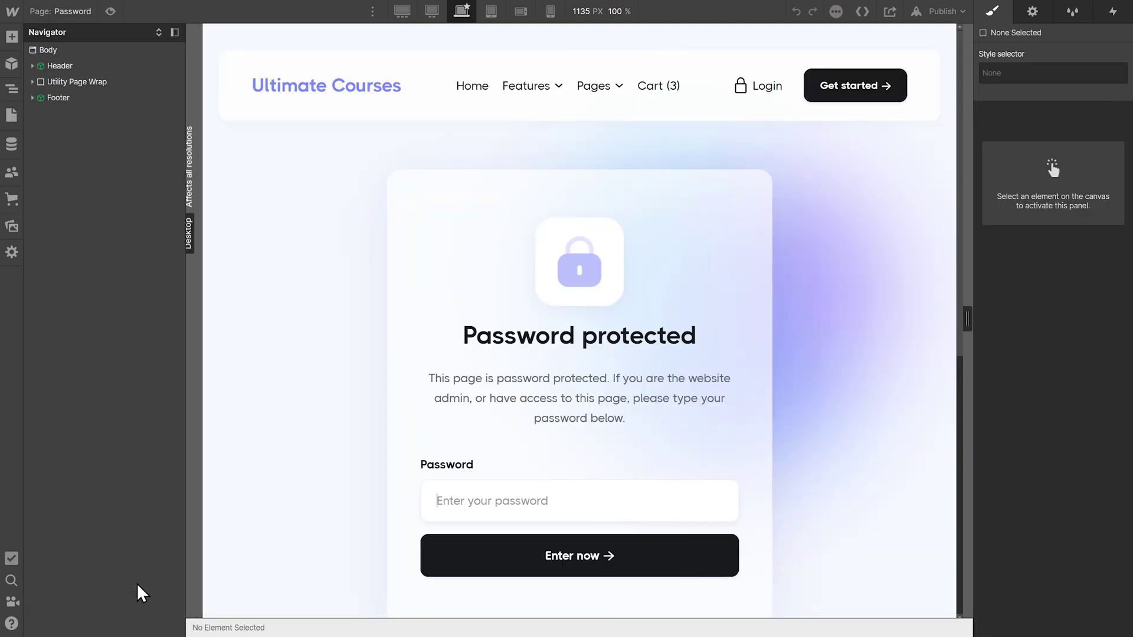
scroll(293, 473, down, 4)
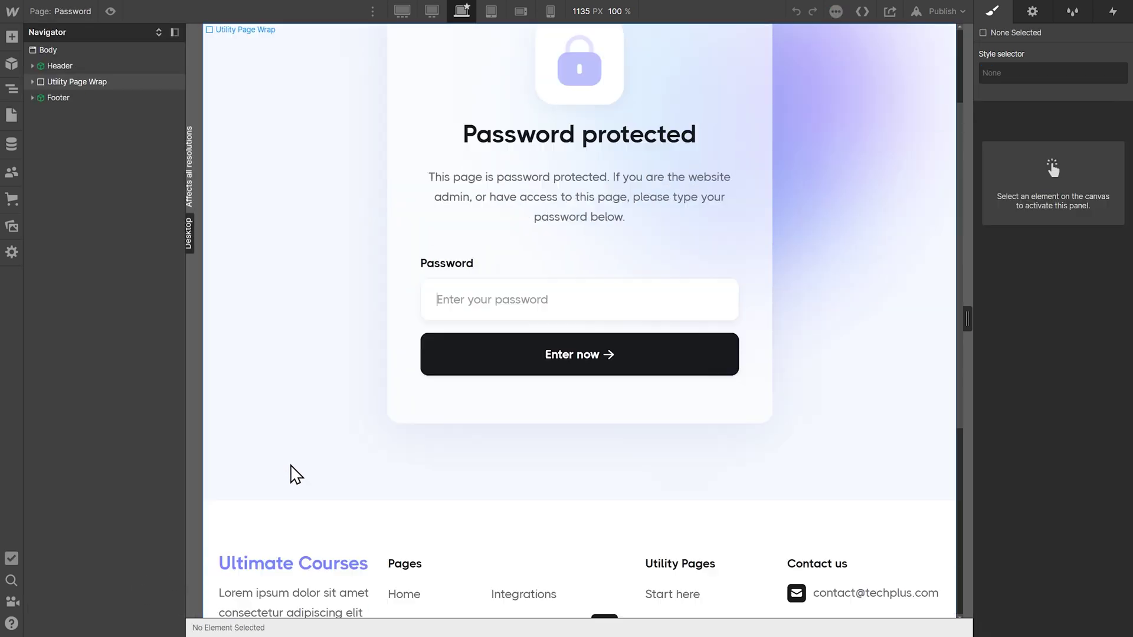
scroll(293, 472, up, 4)
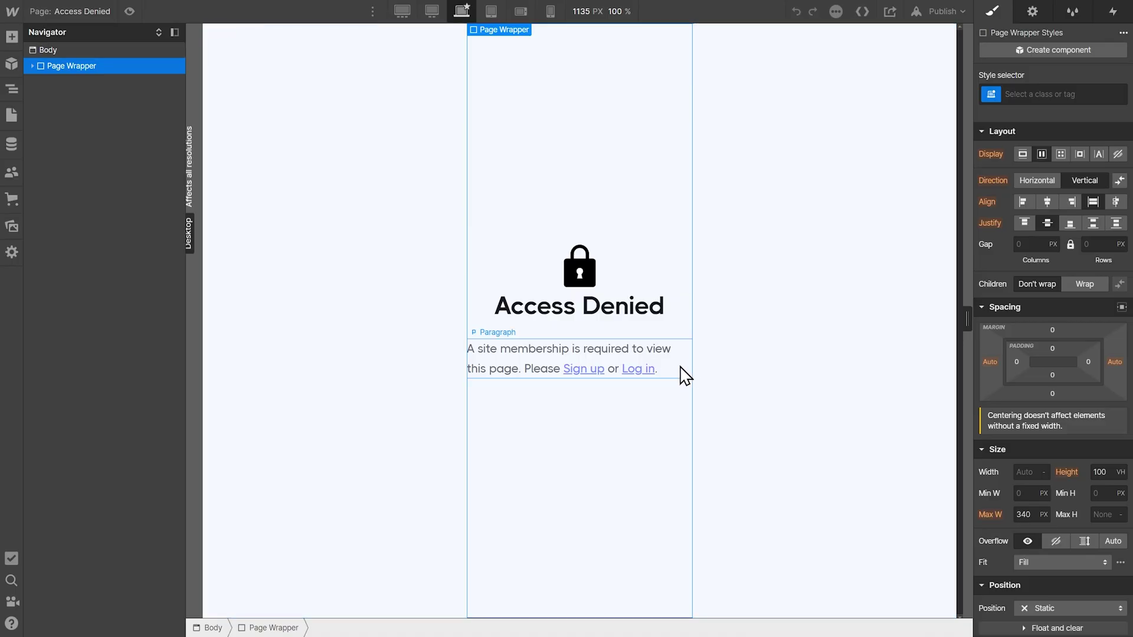
click(763, 397)
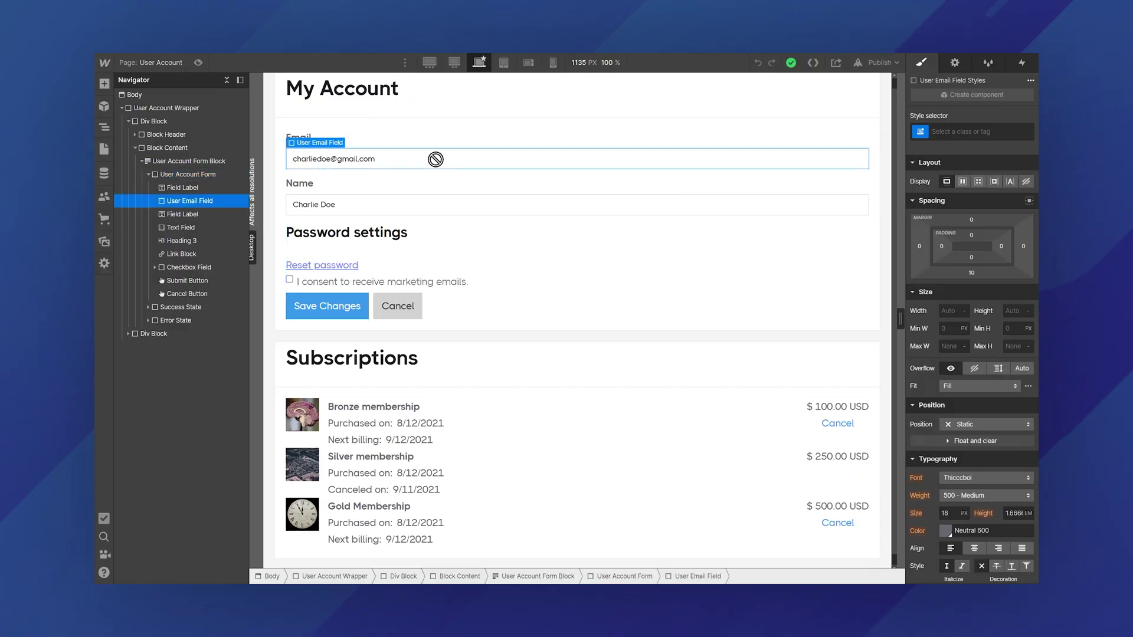
Step: Style the User Account Save Changes and Cancel buttons with Button Primary and Button Secondary
click(968, 132)
text(Button Pr)
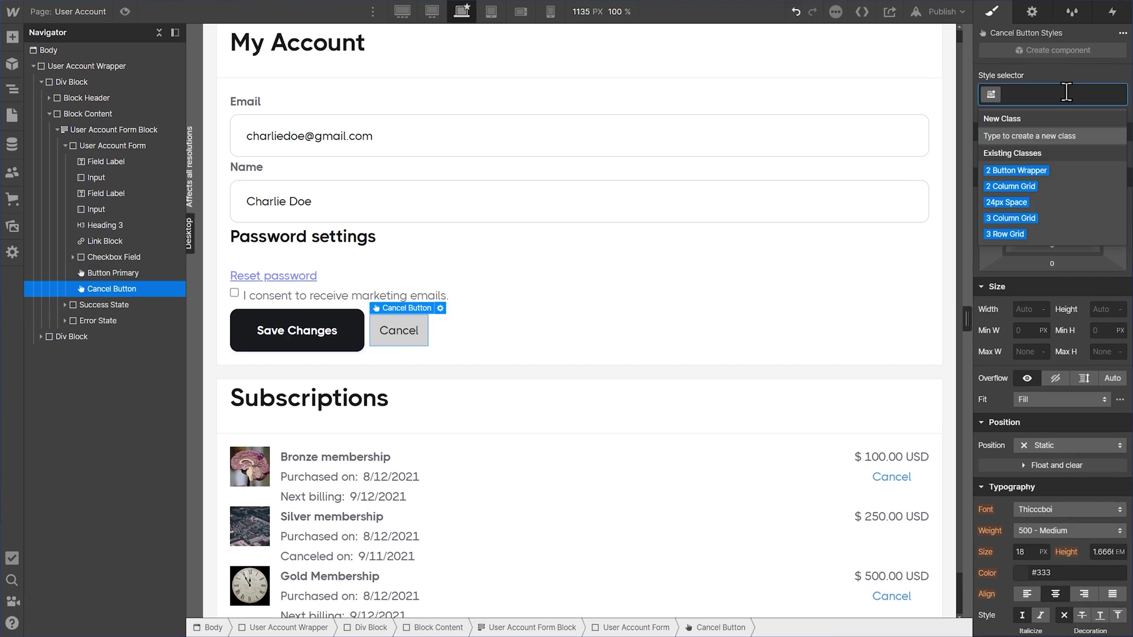
text(Button Sec)
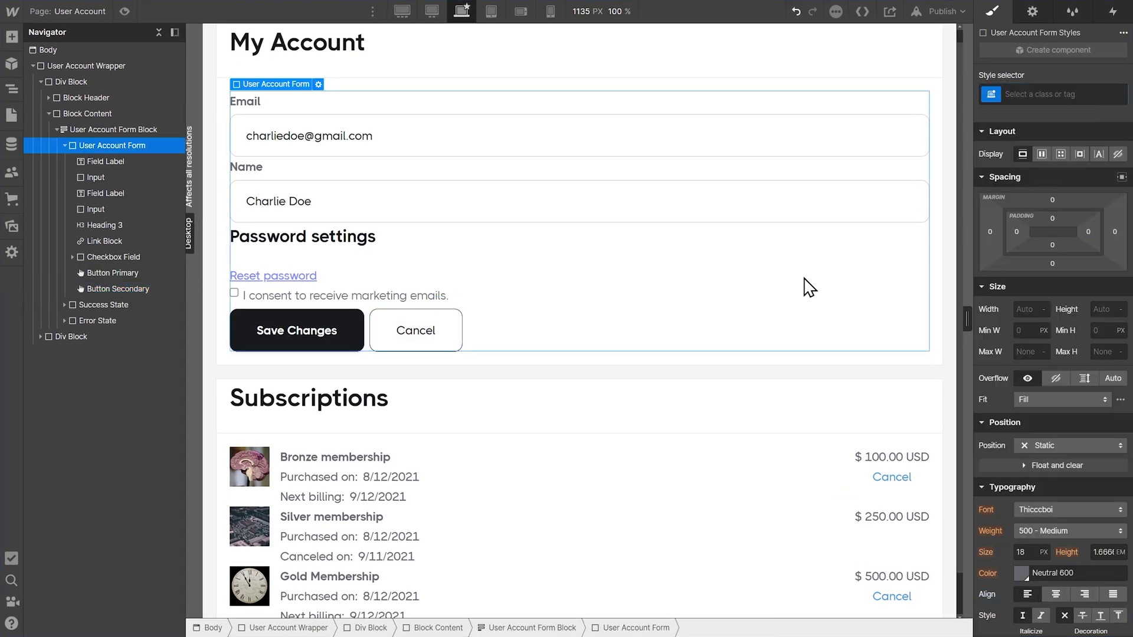
click(796, 422)
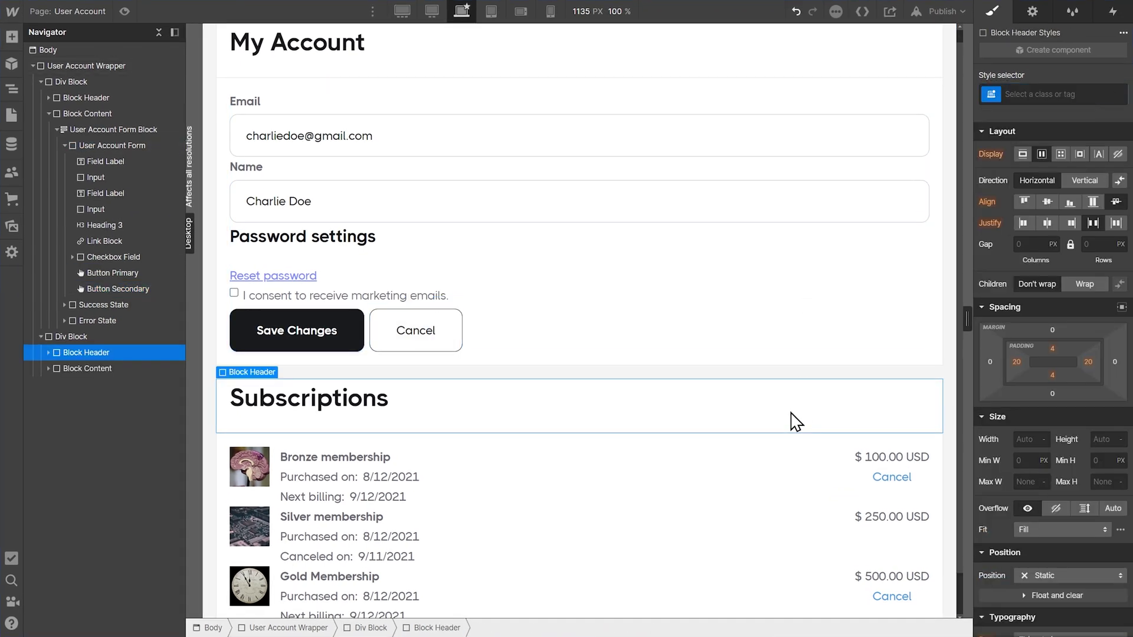